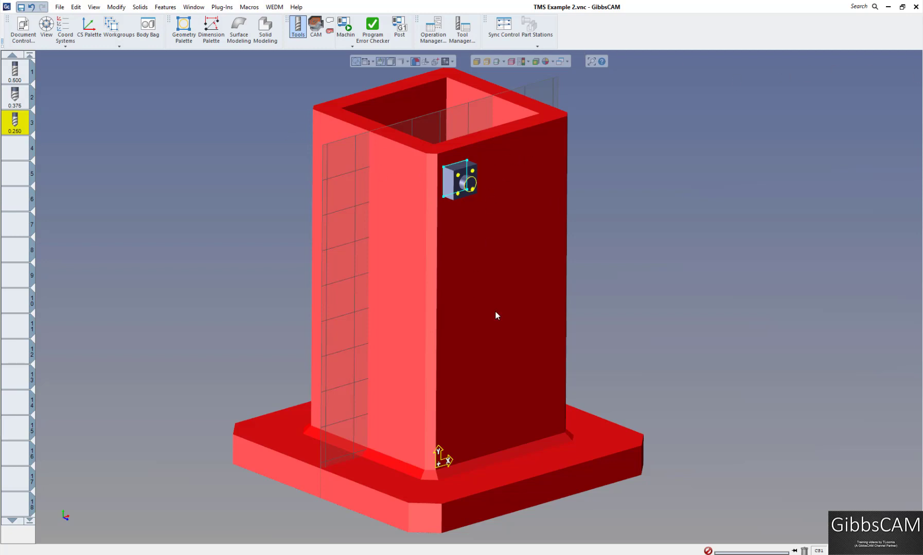
# Step: Run the machine simulation of the single part's toolpaths on the tombstone, inspect the machined result and close the simulation
pyautogui.click(316, 26)
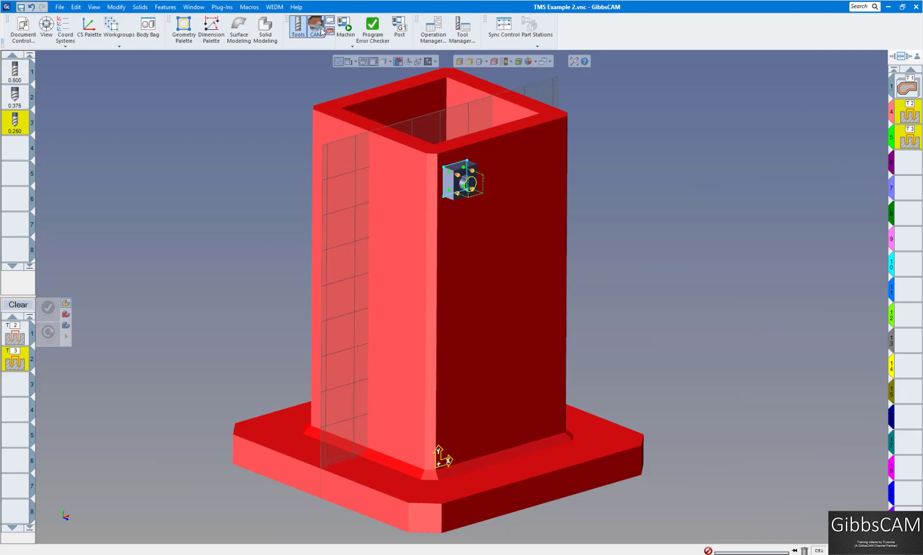
pyautogui.click(345, 25)
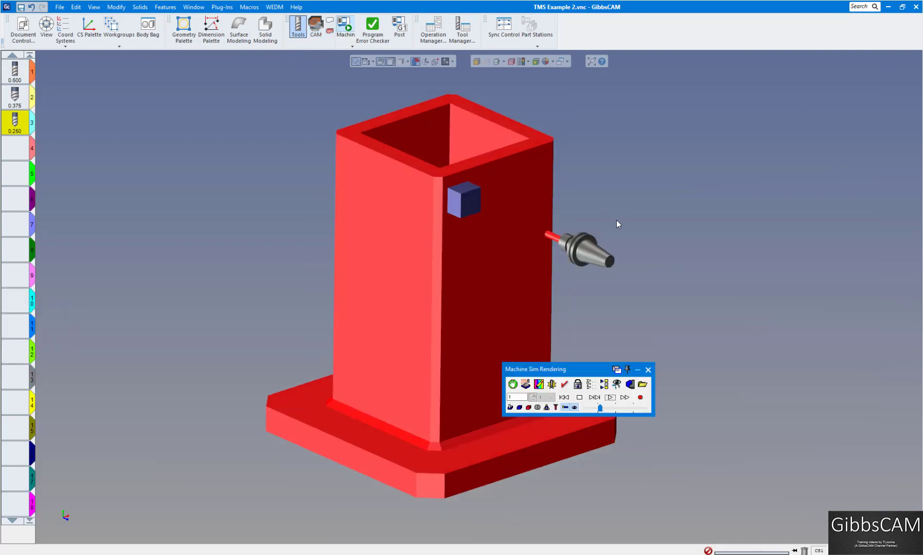
pyautogui.click(608, 399)
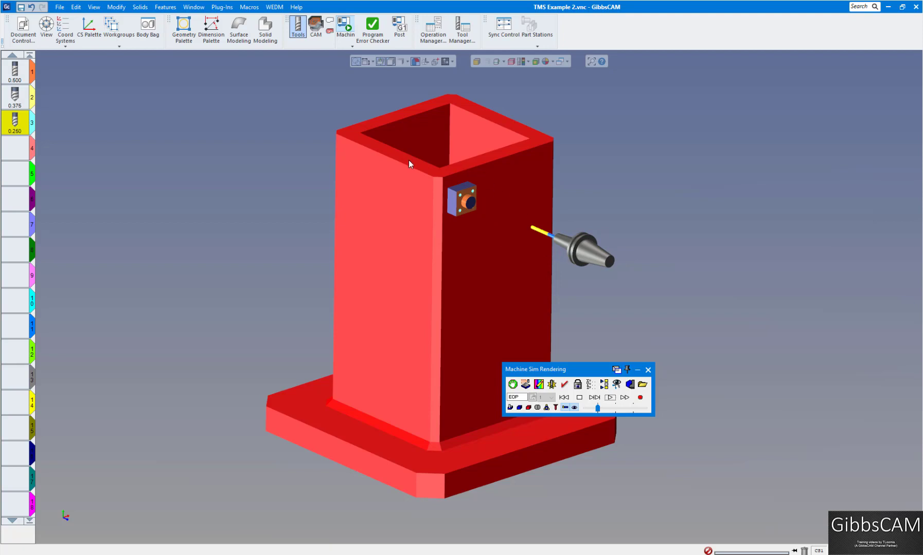
pyautogui.moveTo(409, 160); pyautogui.dragTo(525, 246)
pyautogui.scroll(-6, 525, 250)
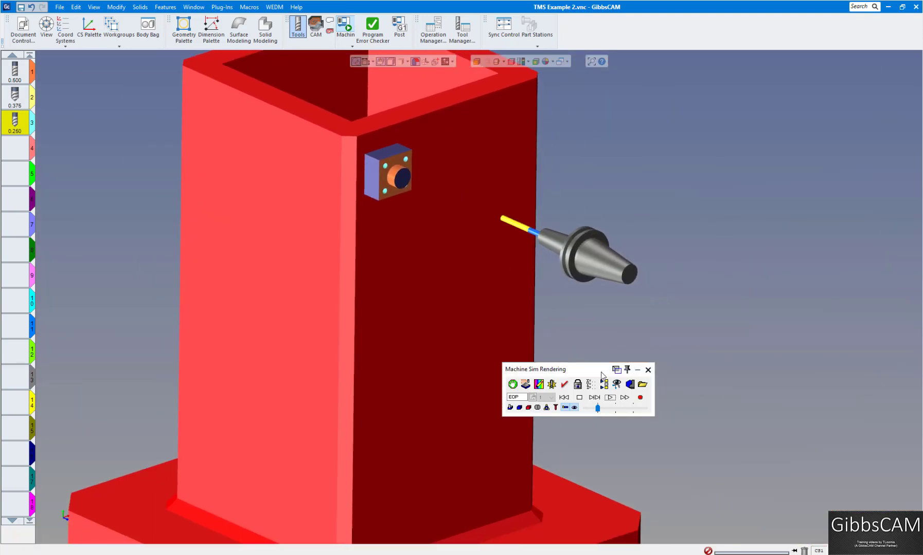
pyautogui.moveTo(604, 372); pyautogui.dragTo(722, 379)
pyautogui.scroll(-3, 464, 284)
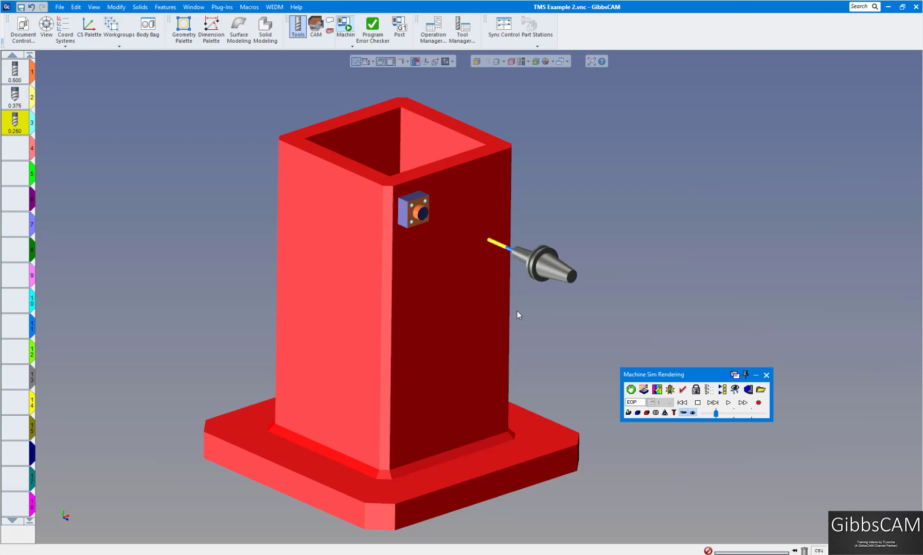
pyautogui.click(766, 375)
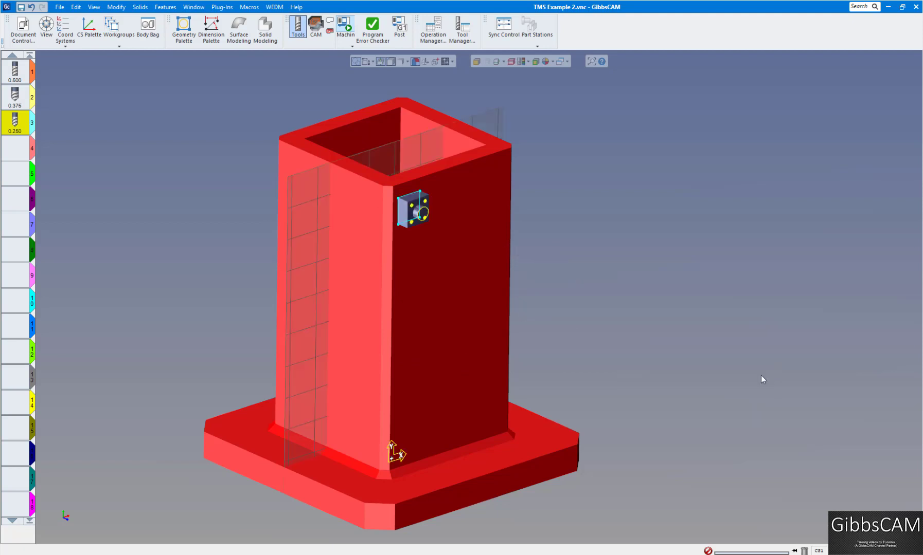
# Step: Examine the document's machine type, rotary axis setup and clearance value, leaving them as they are
pyautogui.click(23, 28)
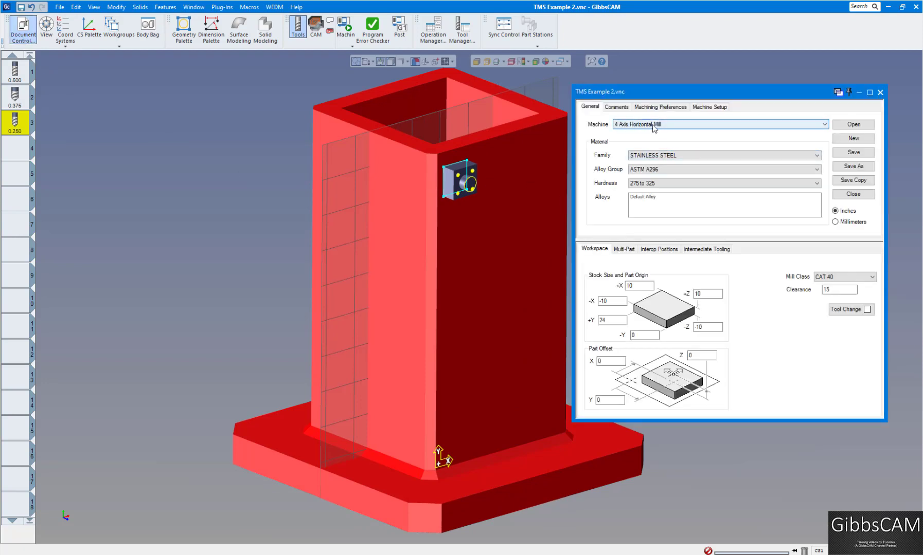
pyautogui.click(713, 109)
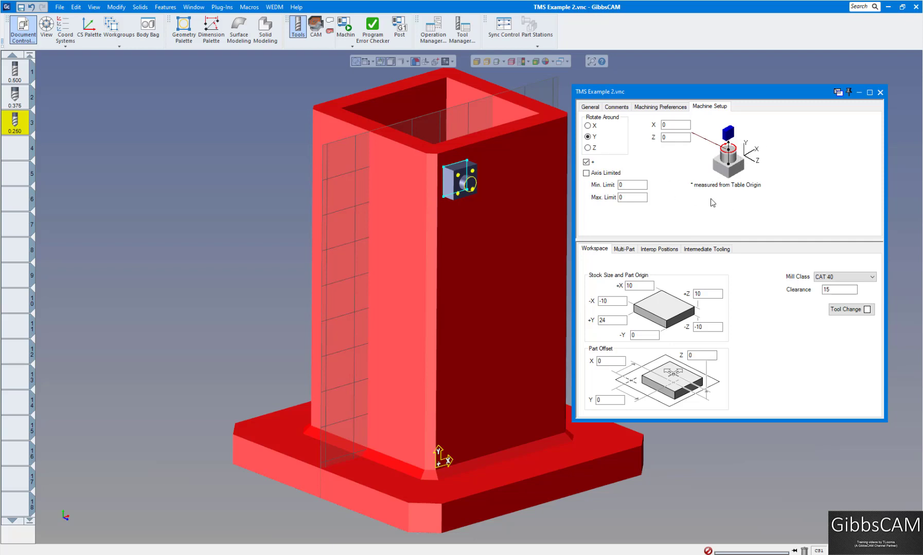
pyautogui.click(831, 290)
pyautogui.doubleClick(836, 290)
pyautogui.click(879, 92)
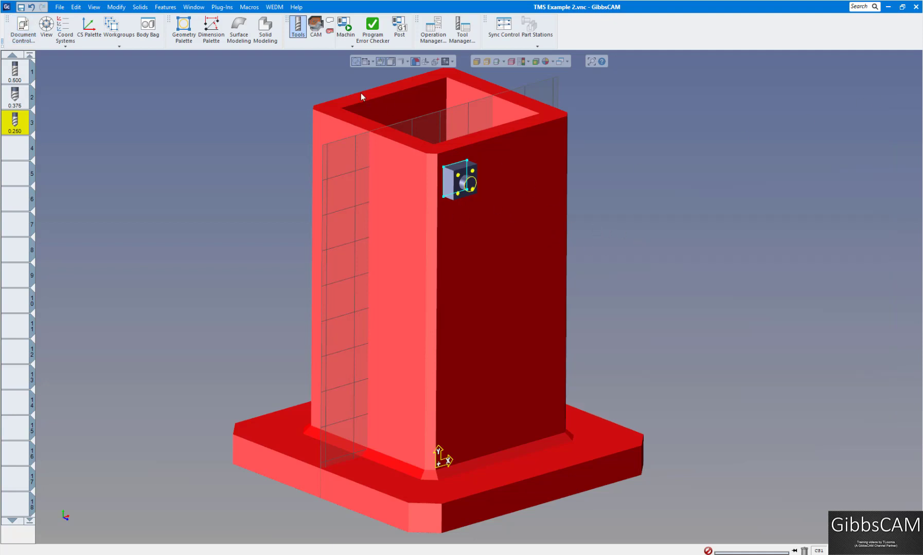
# Step: Set the document's multi-part type to TMS
pyautogui.click(21, 27)
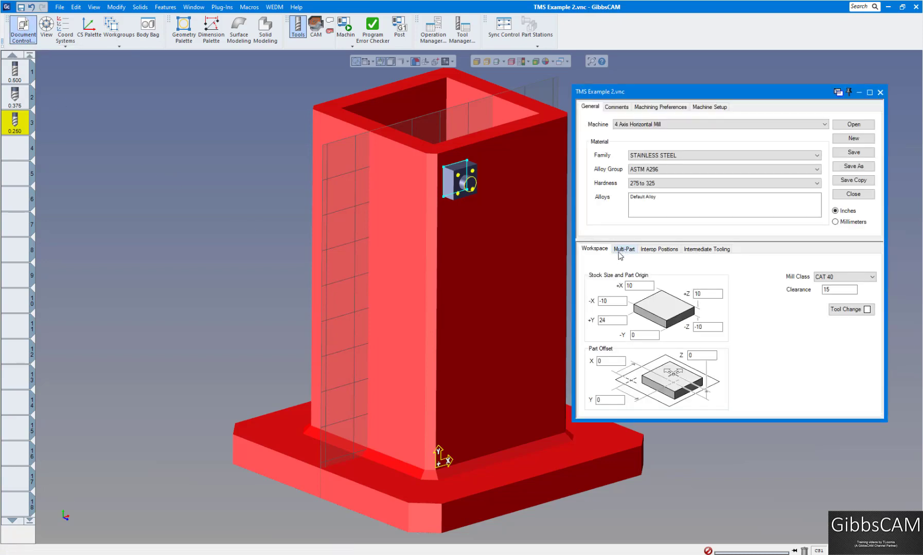
pyautogui.click(624, 250)
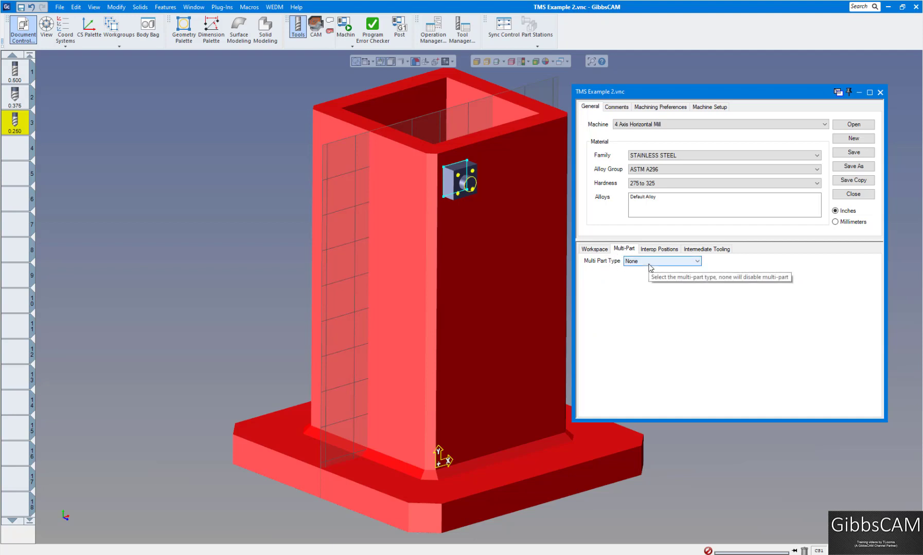
pyautogui.click(697, 262)
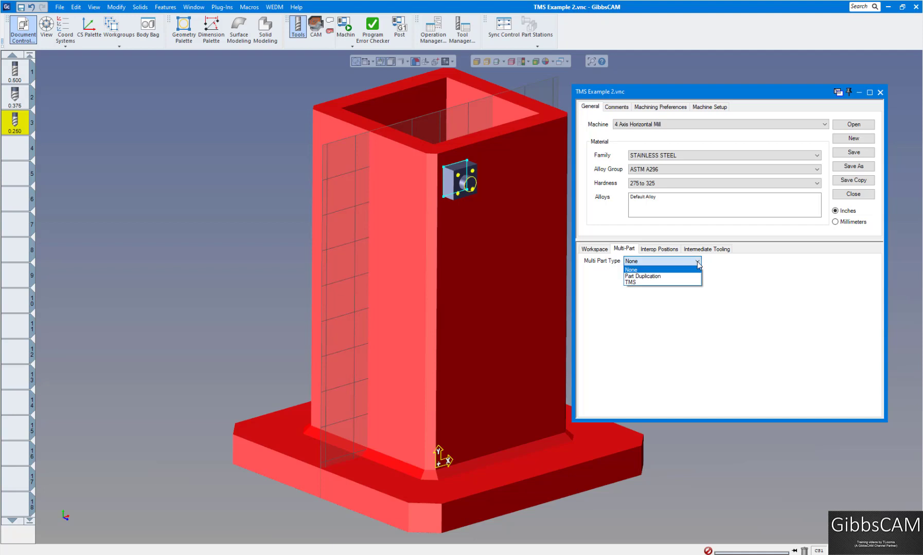
pyautogui.click(630, 282)
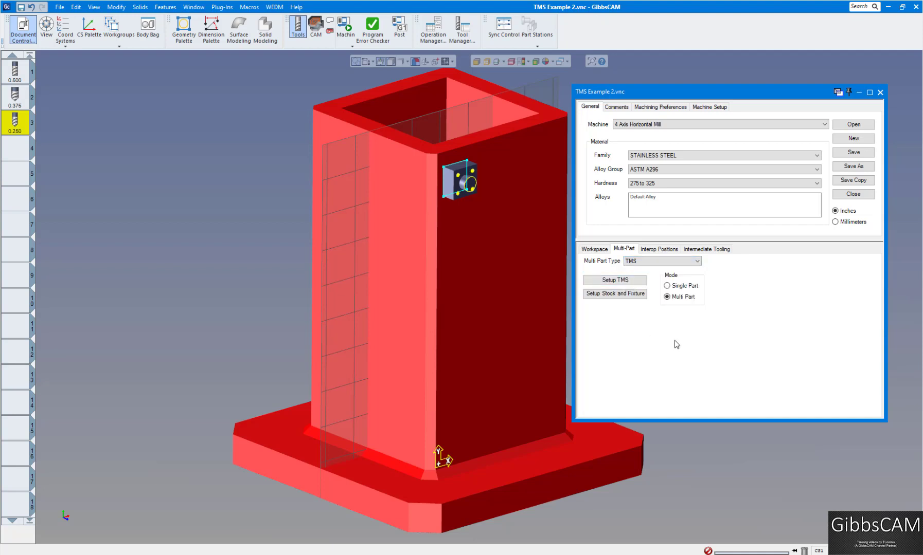
# Step: Open the stock and fixture layout, put the finished part into the Body Bag and bring out the stock block
pyautogui.click(612, 296)
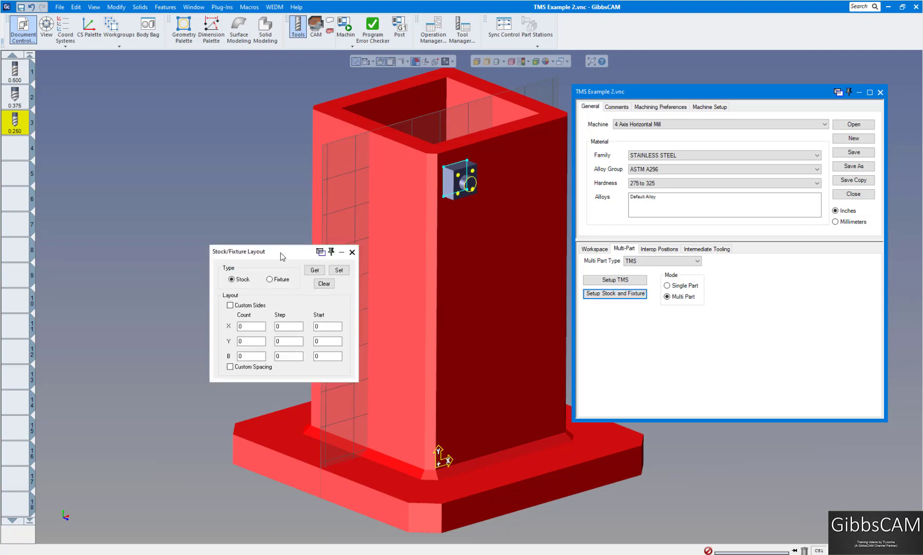
pyautogui.moveTo(254, 247); pyautogui.dragTo(161, 190)
pyautogui.moveTo(652, 94); pyautogui.dragTo(659, 134)
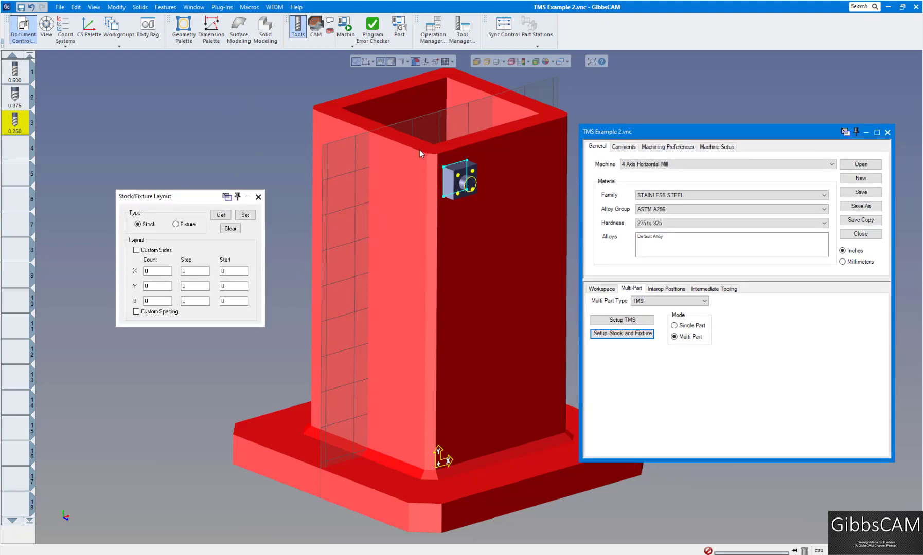
pyautogui.doubleClick(453, 180)
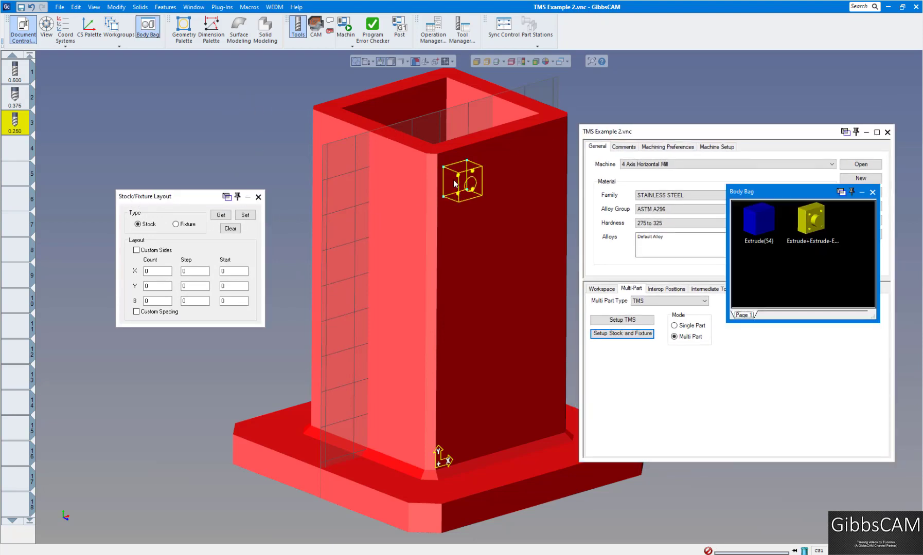
pyautogui.doubleClick(757, 229)
pyautogui.click(872, 193)
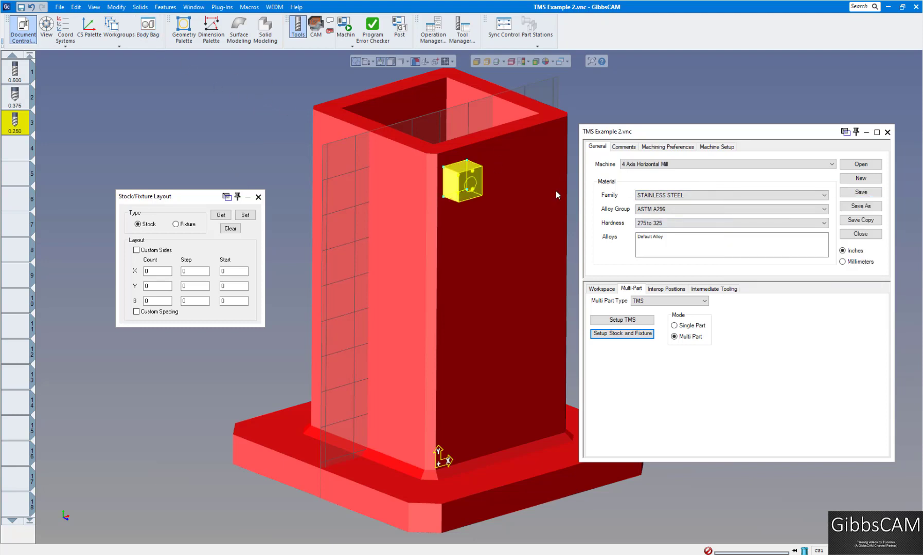
# Step: Lay out the stock block with X count 3, step 4; Y count 5, step -4; B count 4, step 90
pyautogui.scroll(3, 522, 194)
pyautogui.click(627, 97)
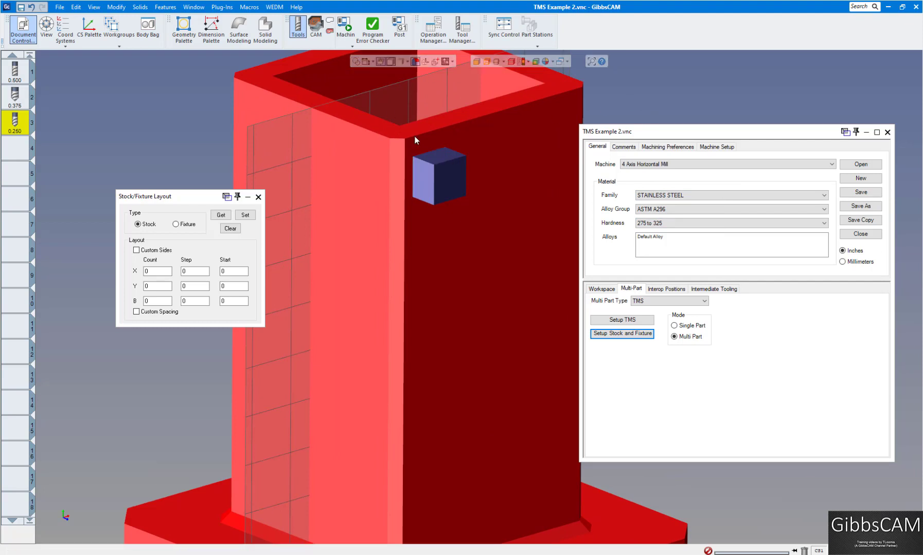
pyautogui.scroll(3, 450, 189)
pyautogui.scroll(-3, 451, 190)
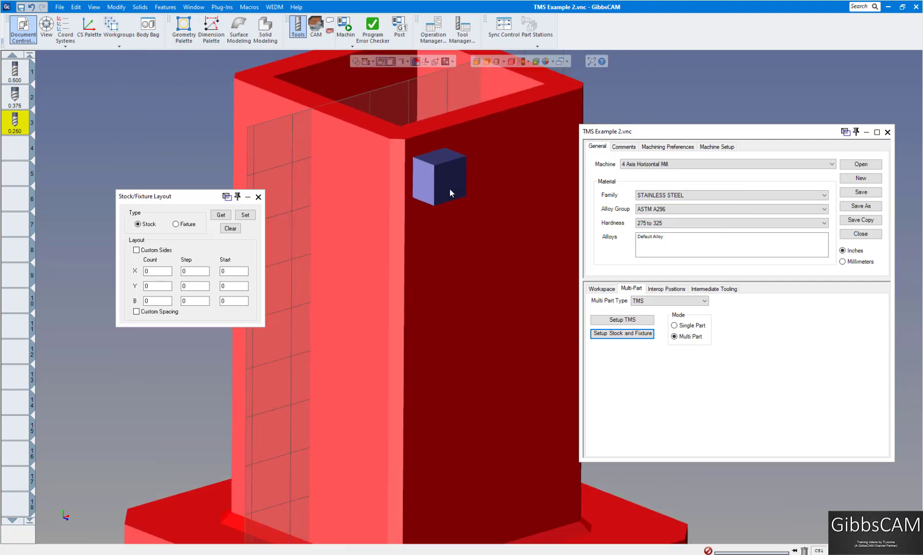
pyautogui.click(450, 188)
pyautogui.moveTo(191, 198); pyautogui.dragTo(172, 106)
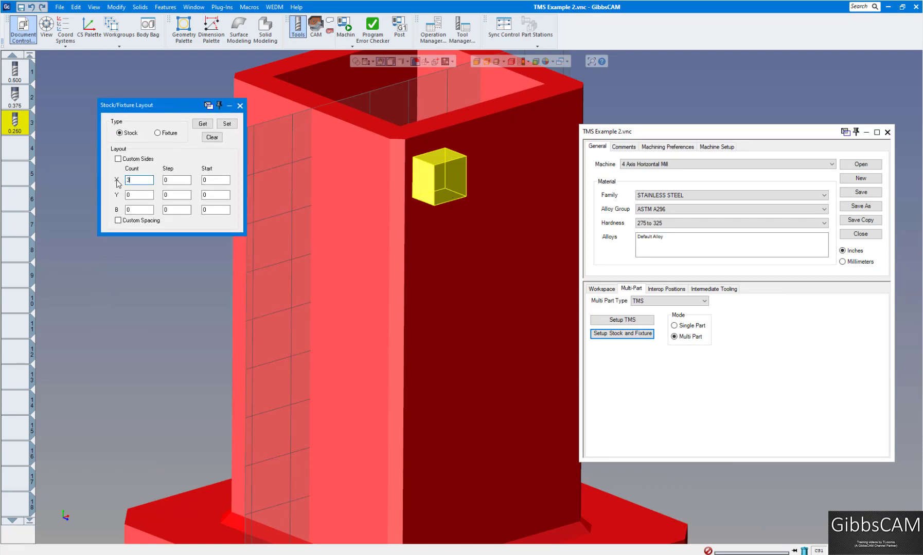
pyautogui.press('Tab')
pyautogui.write('5')
pyautogui.write('4')
pyautogui.press('Tab')
pyautogui.write('1')
pyautogui.click(227, 124)
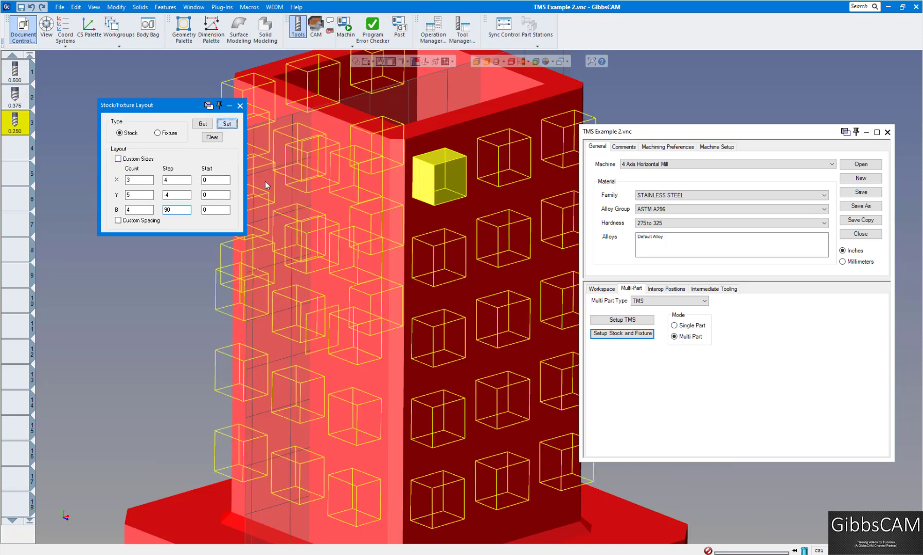
pyautogui.scroll(-4, 319, 230)
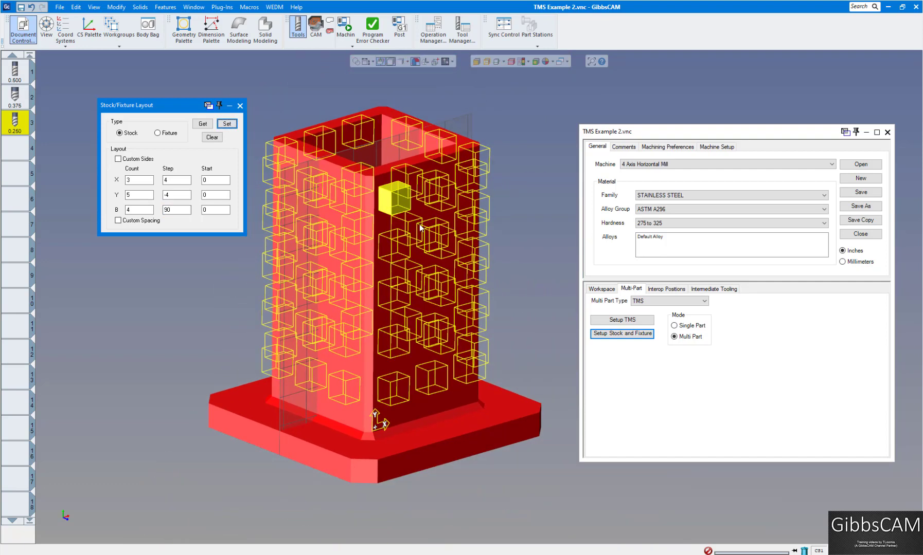
pyautogui.moveTo(419, 228); pyautogui.dragTo(271, 138, button='middle')
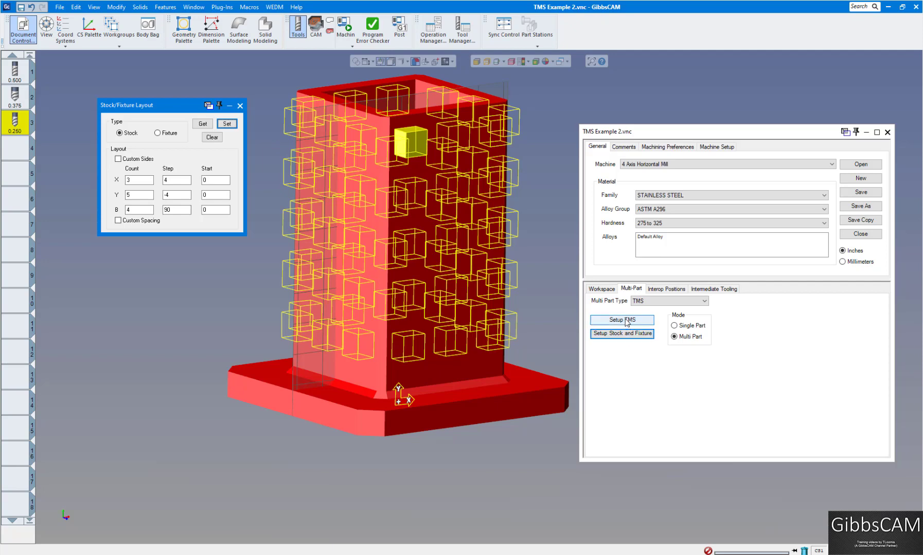
# Step: Open the TMS setup, then clear and regenerate the operation groups by Tool + CS, keeping the One Way direction
pyautogui.click(627, 320)
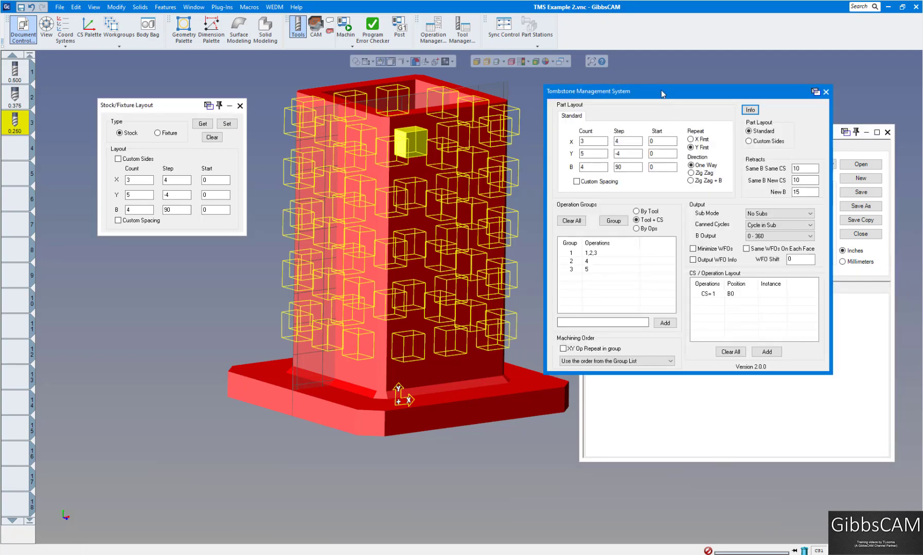
pyautogui.moveTo(661, 90)
pyautogui.mouseDown()
pyautogui.moveTo(635, 112)
pyautogui.moveTo(638, 150)
pyautogui.moveTo(643, 82)
pyautogui.mouseUp()
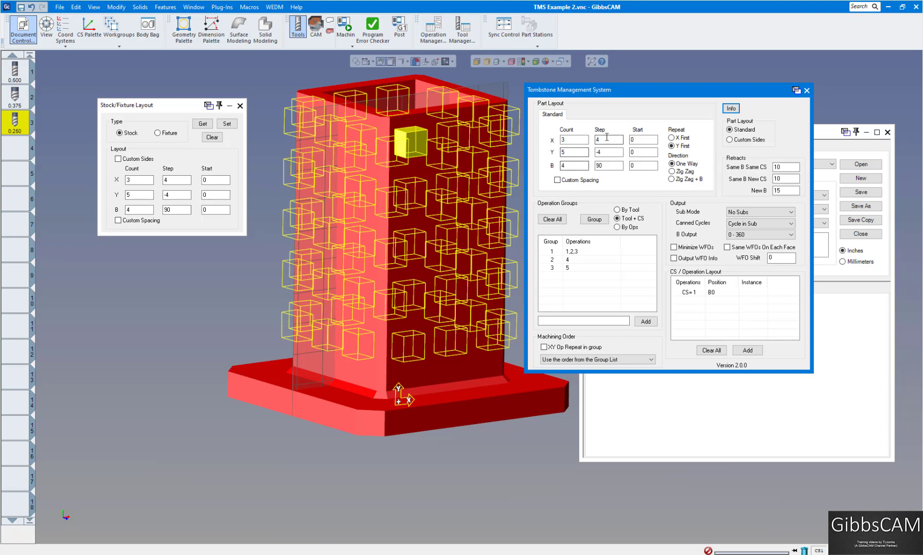
pyautogui.click(601, 167)
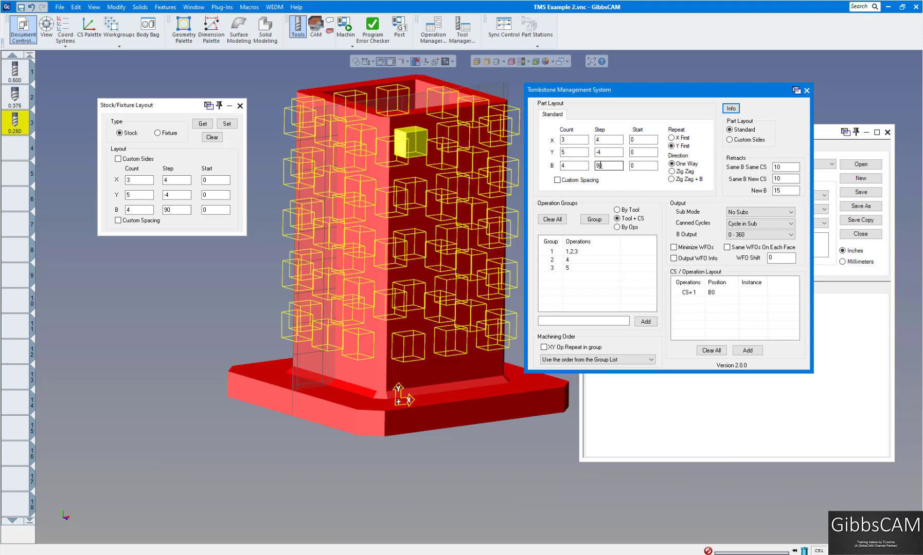
pyautogui.click(557, 221)
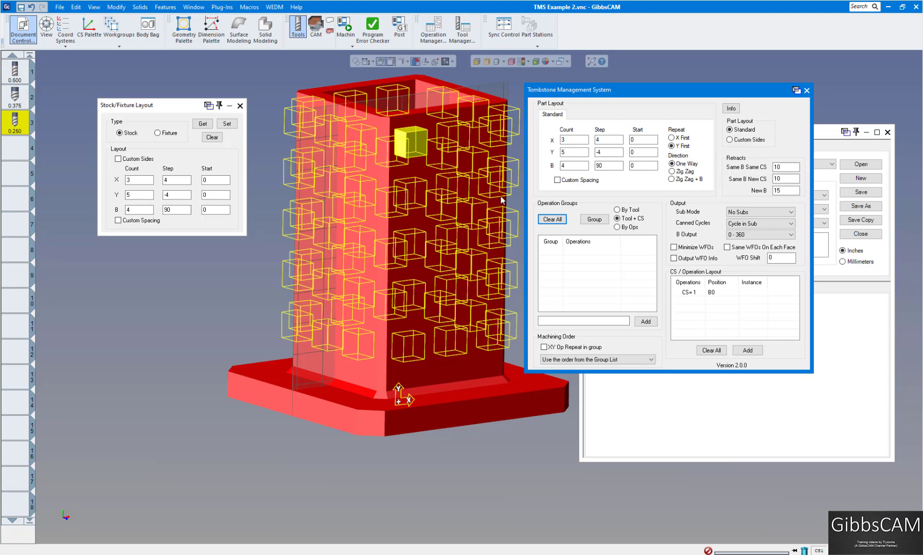
pyautogui.click(671, 180)
pyautogui.click(671, 164)
pyautogui.click(594, 219)
# Step: Review the Sub Mode and Canned Cycles output choices, keeping No Subs and Cycle in Sub
pyautogui.click(749, 213)
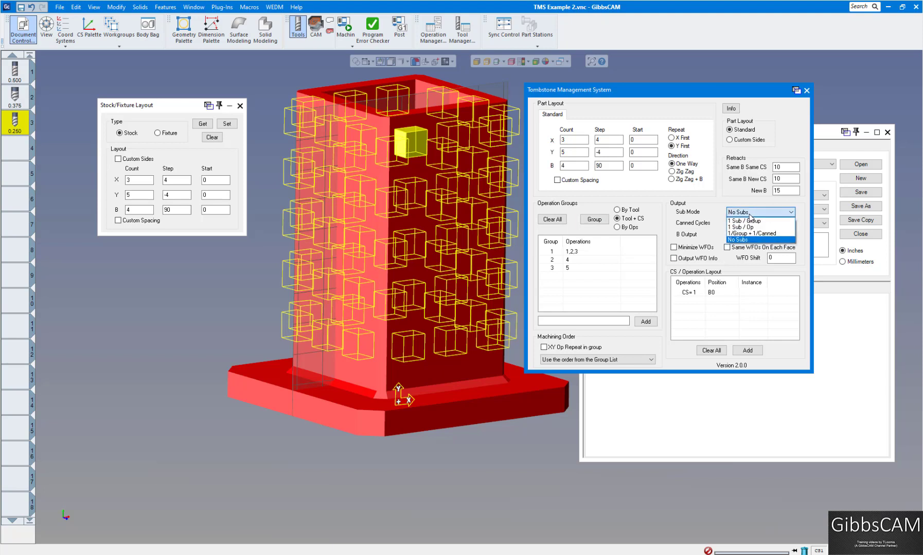
pyautogui.click(744, 239)
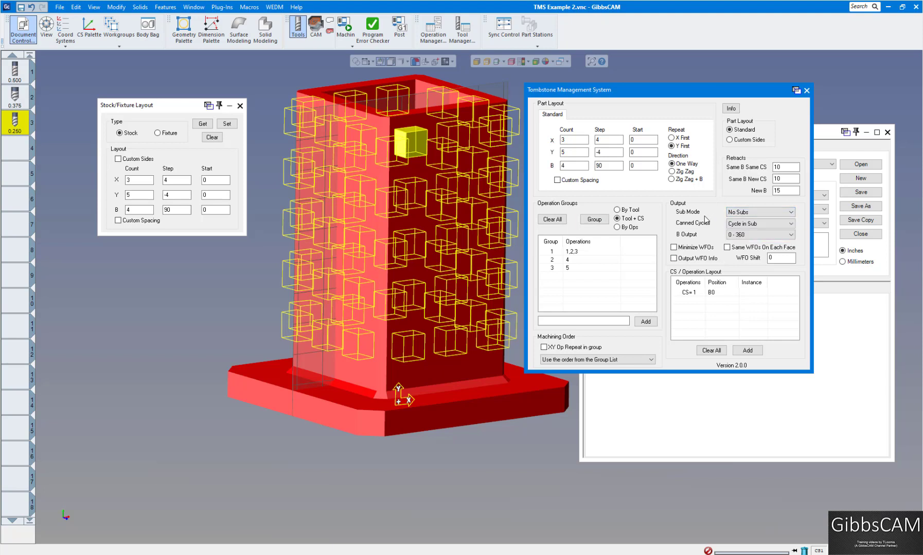
pyautogui.click(750, 224)
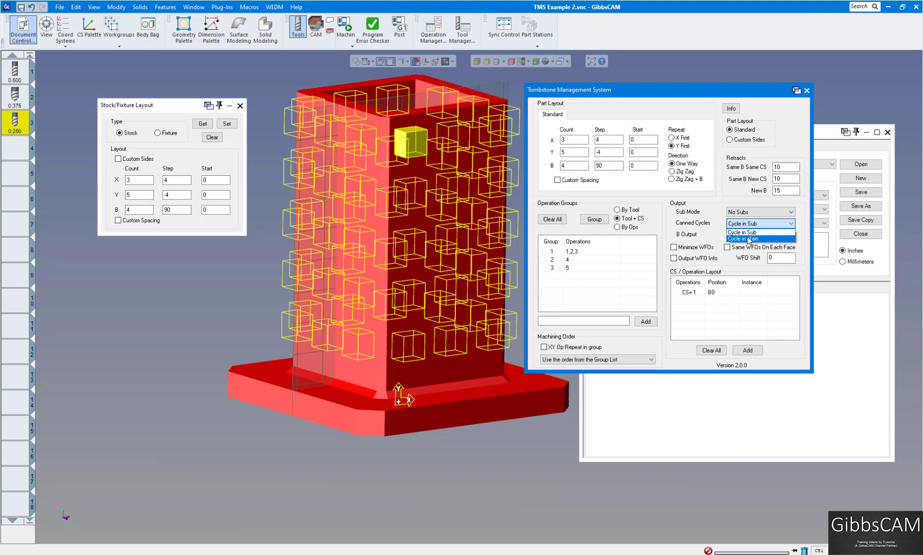
pyautogui.click(714, 218)
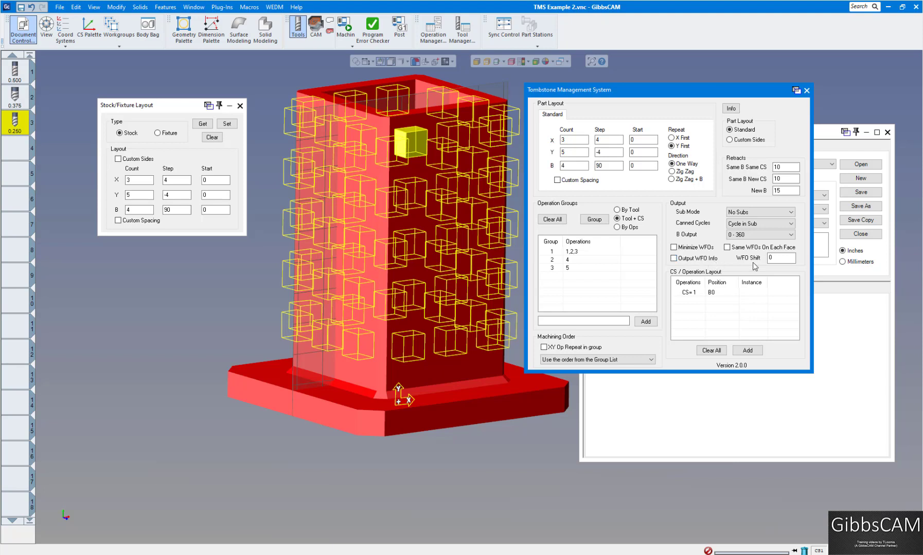
# Step: Clear the CS / Operation Layout list and start a new entry using coordinate system 1: MAIN SIDE
pyautogui.click(710, 351)
pyautogui.click(747, 354)
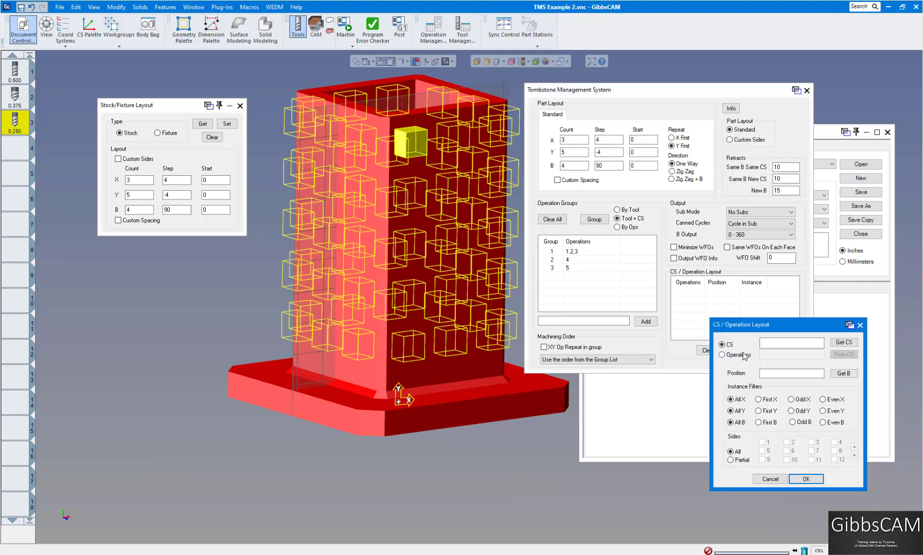
pyautogui.moveTo(761, 322); pyautogui.dragTo(616, 183)
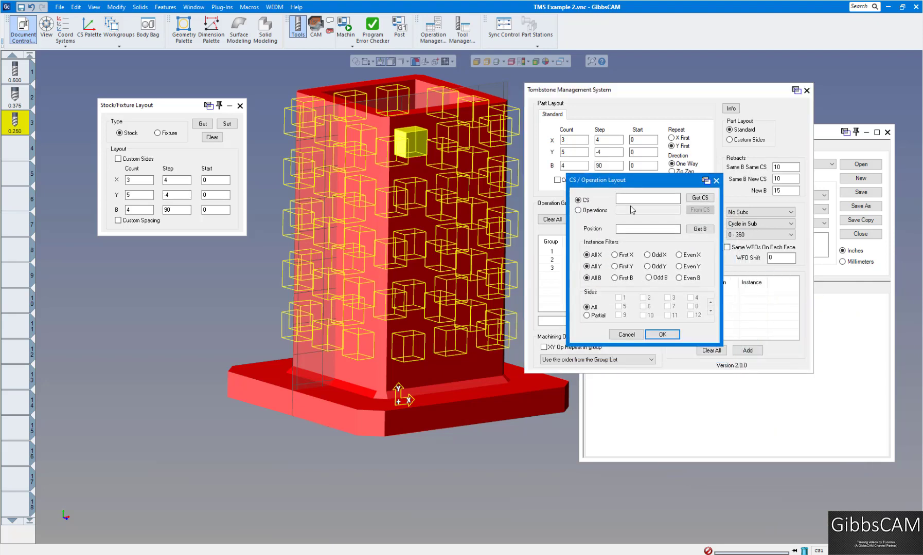
pyautogui.click(692, 199)
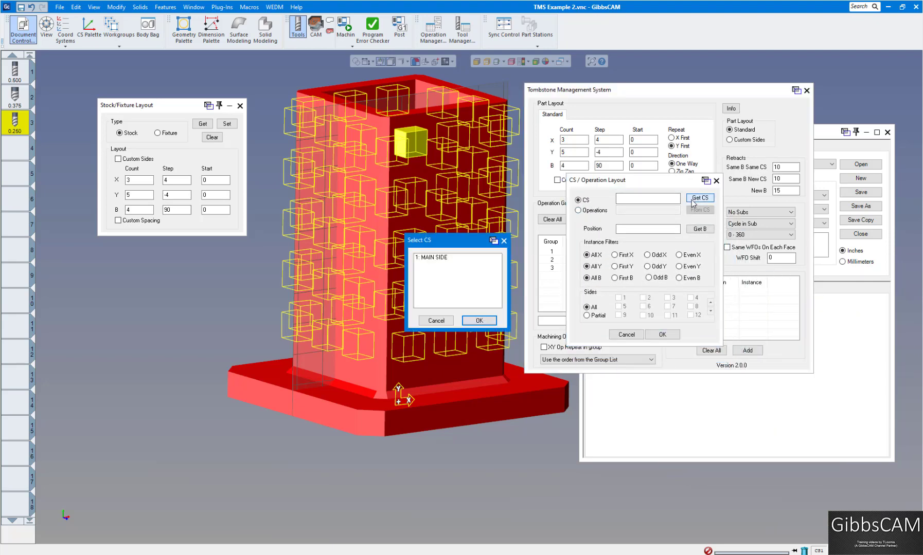
pyautogui.moveTo(471, 242); pyautogui.dragTo(363, 221)
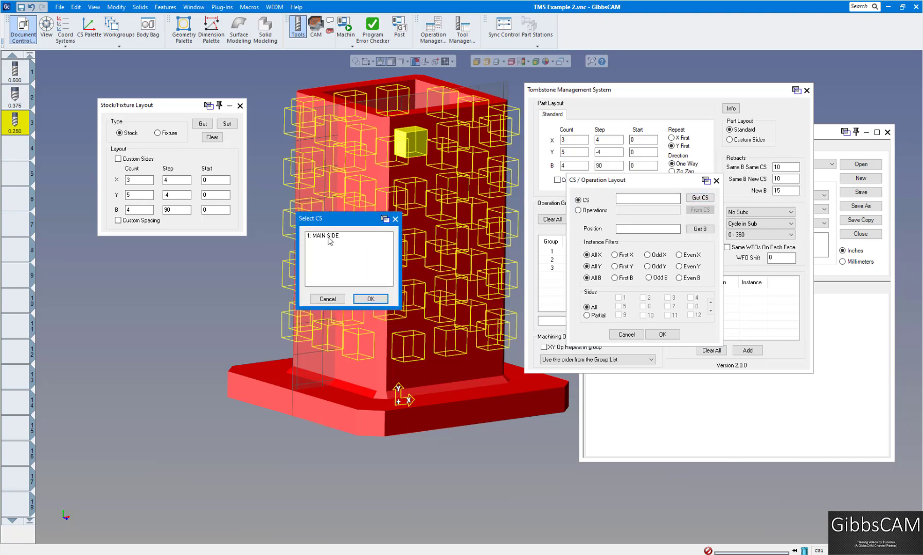
pyautogui.click(329, 236)
pyautogui.click(369, 299)
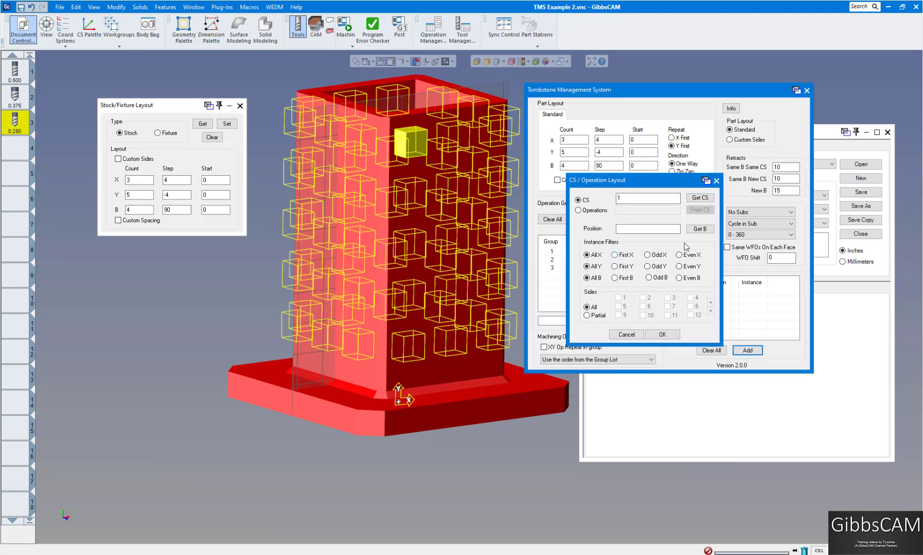
# Step: Get the B0 position for the CS 1 entry with all instances and sides included, then close the TMS and document setup
pyautogui.click(699, 229)
pyautogui.click(662, 335)
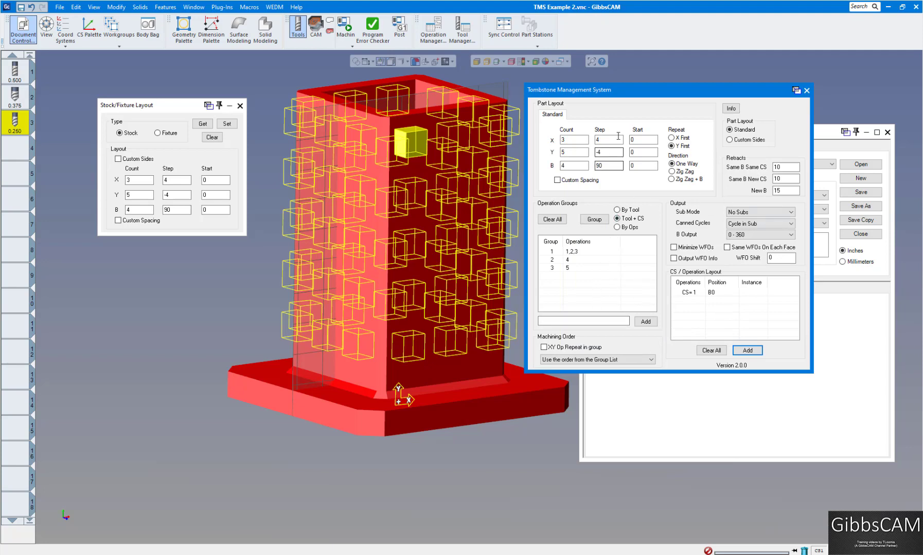
pyautogui.click(806, 92)
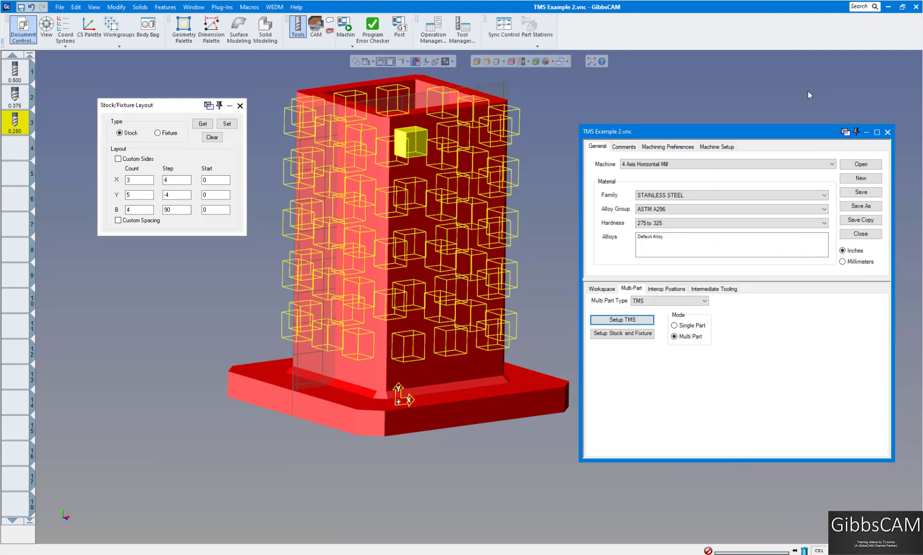
pyautogui.click(887, 132)
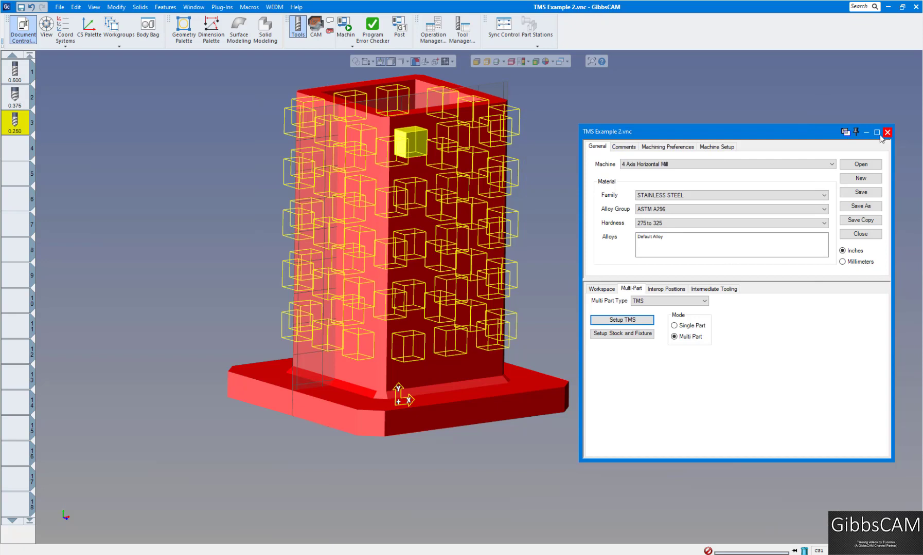
# Step: Run the machine simulation of the tombstone program to its end, pausing and resuming during operation 4
pyautogui.click(344, 26)
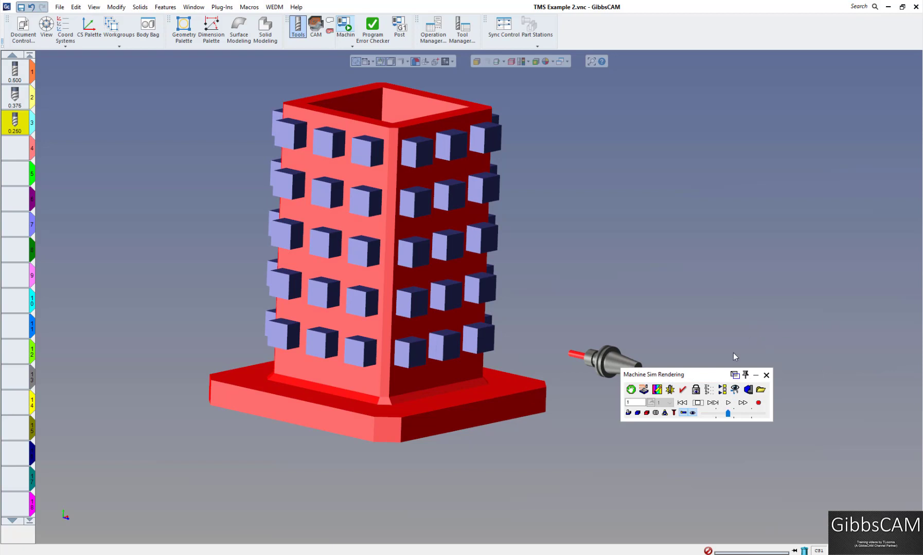
pyautogui.click(728, 403)
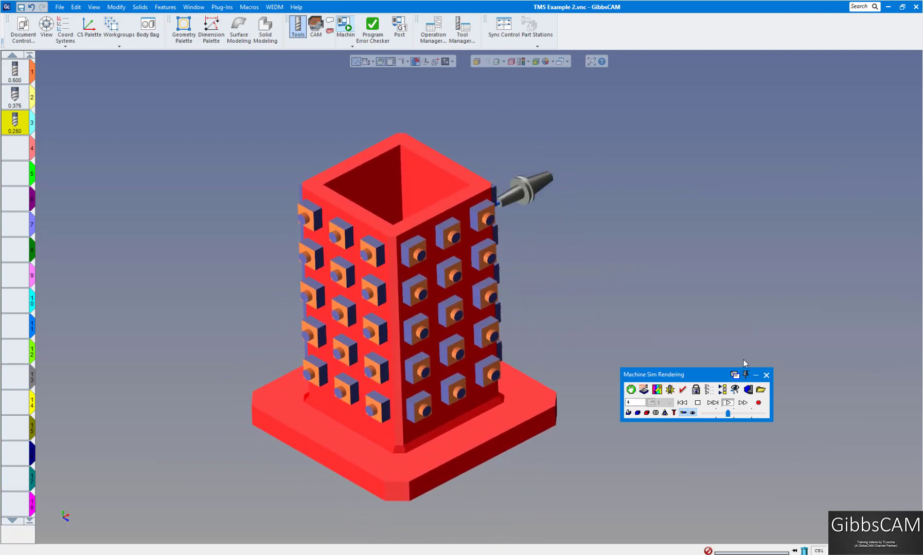
pyautogui.click(697, 403)
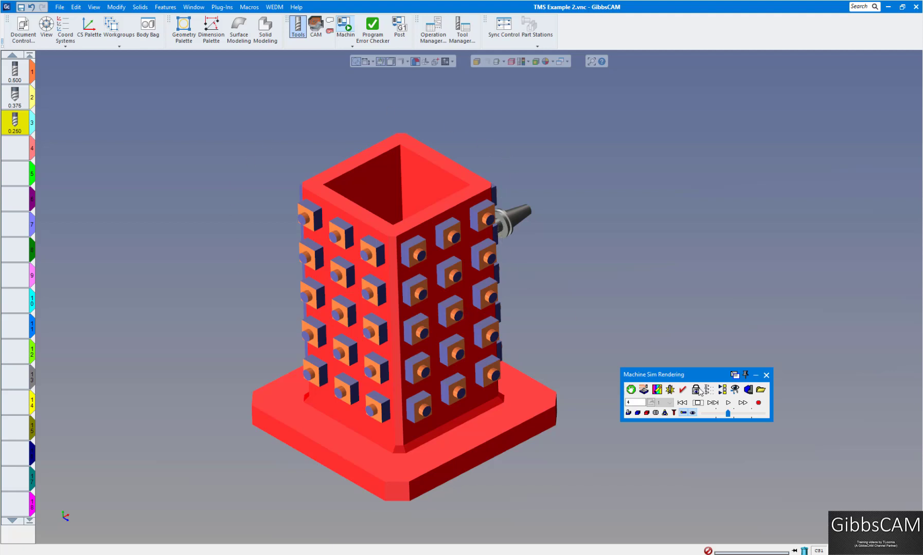
pyautogui.click(726, 403)
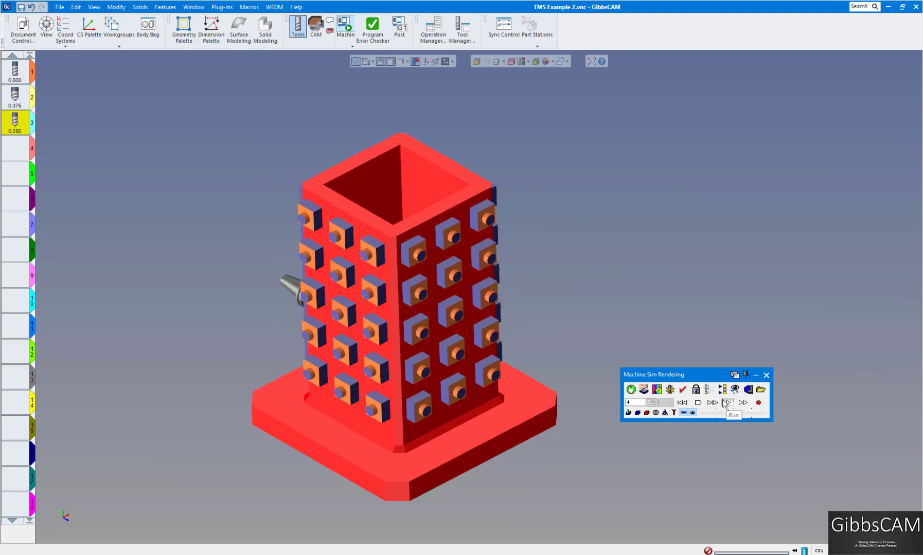
pyautogui.click(725, 402)
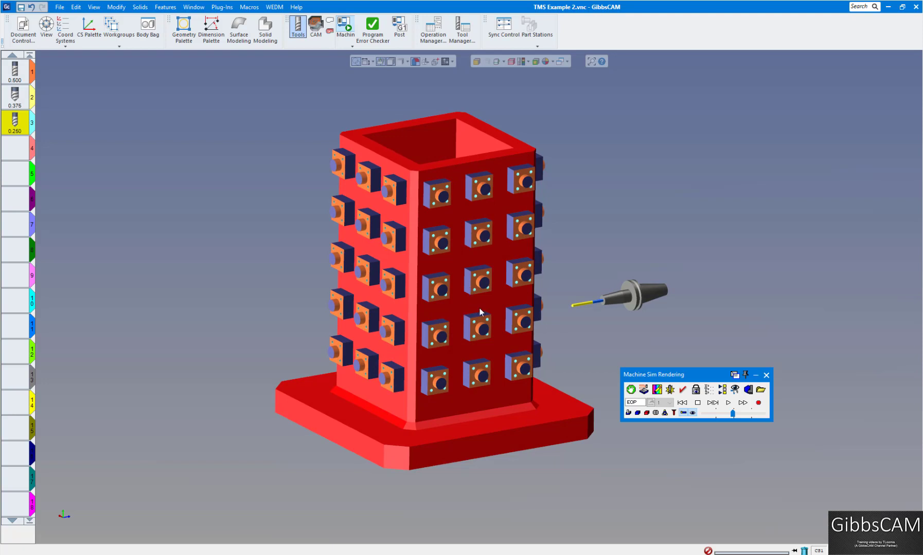
pyautogui.moveTo(673, 375); pyautogui.dragTo(723, 383)
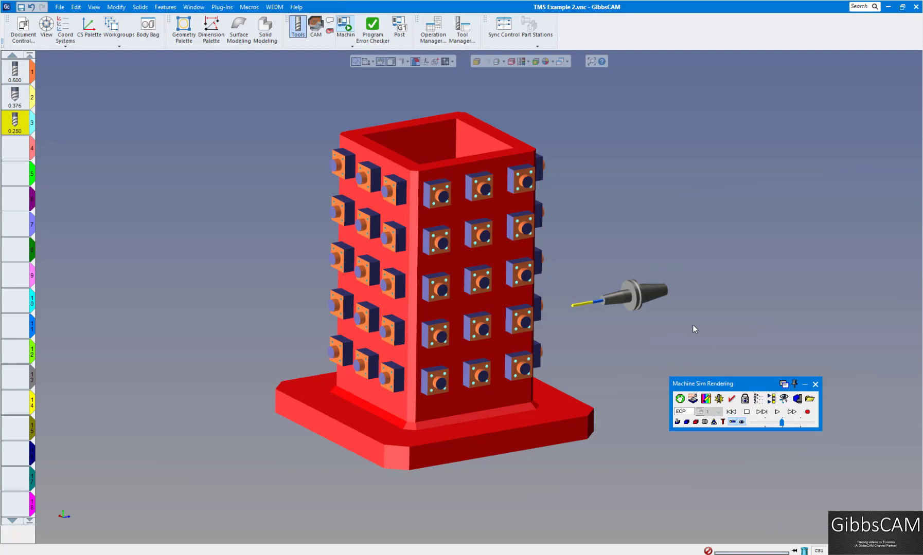